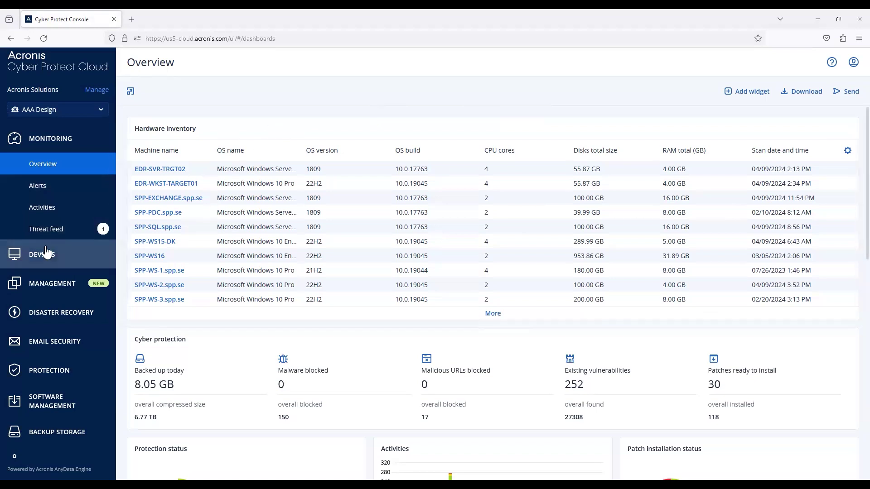
# Open the Management Protection plans list of 26 plans from the left sidebar.
pyautogui.scroll(-3, 77, 271)
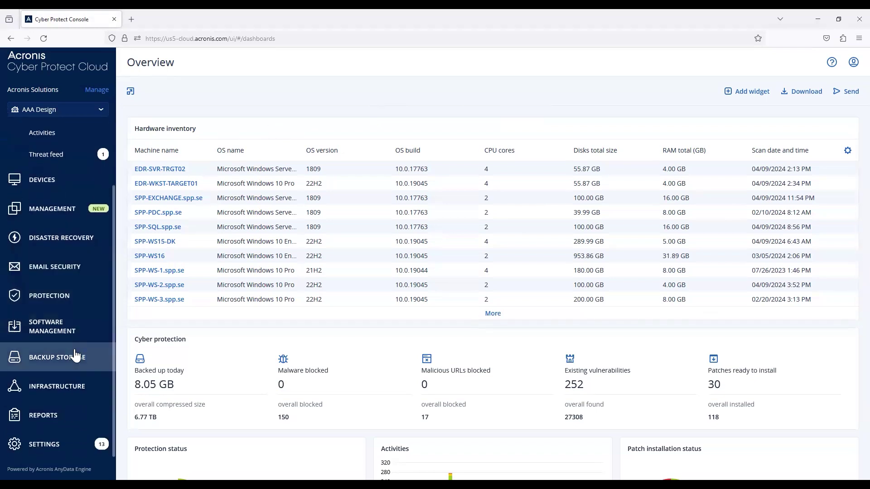
pyautogui.scroll(2, 56, 344)
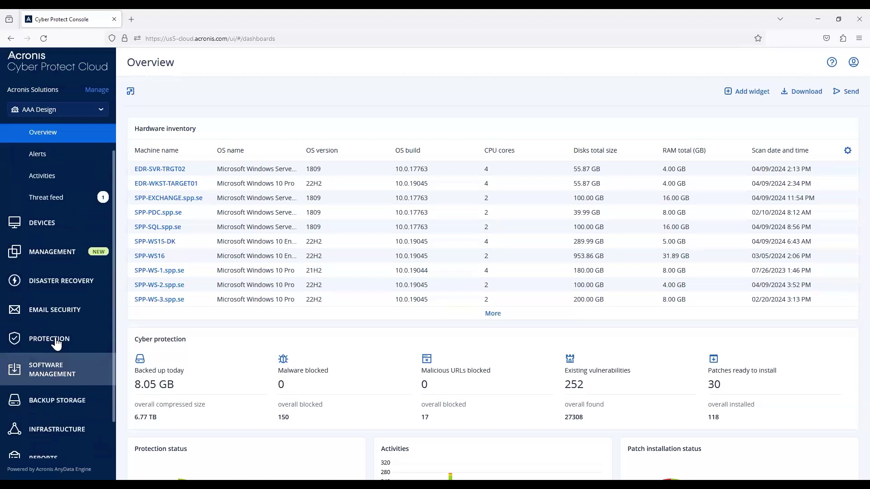
pyautogui.scroll(1, 55, 345)
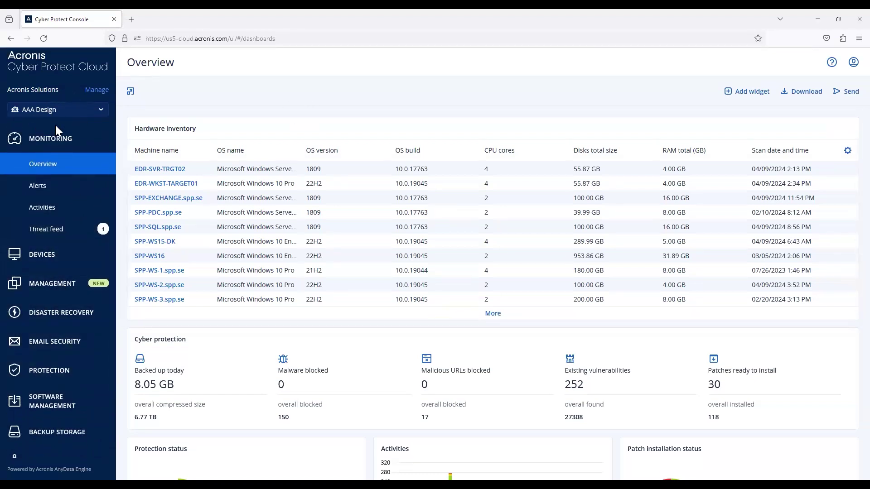
pyautogui.scroll(-3, 68, 236)
pyautogui.scroll(2, 48, 263)
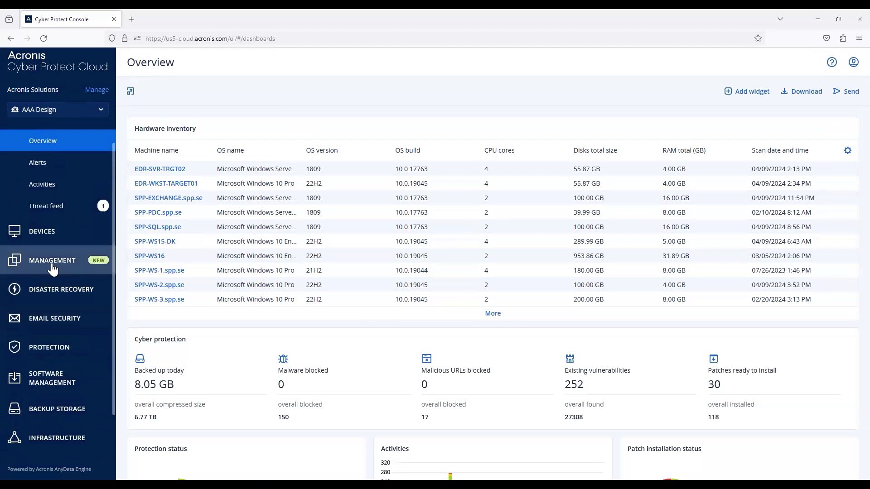
pyautogui.click(48, 264)
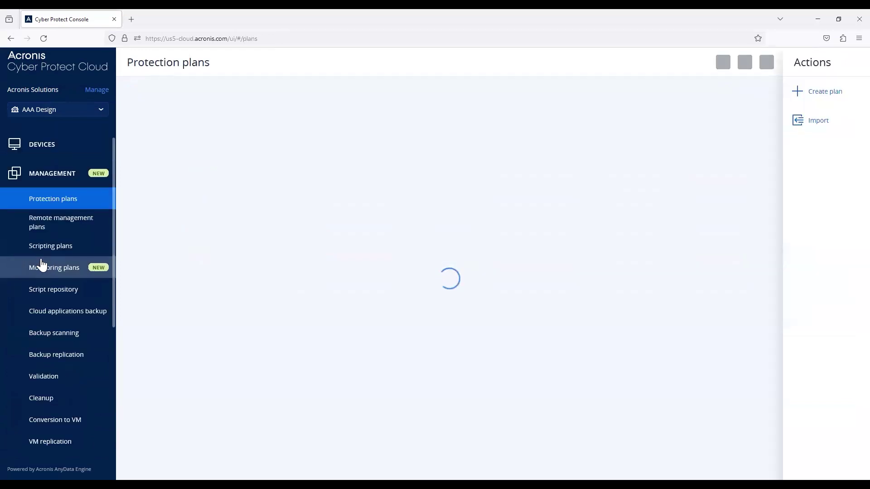
pyautogui.scroll(-2, 71, 249)
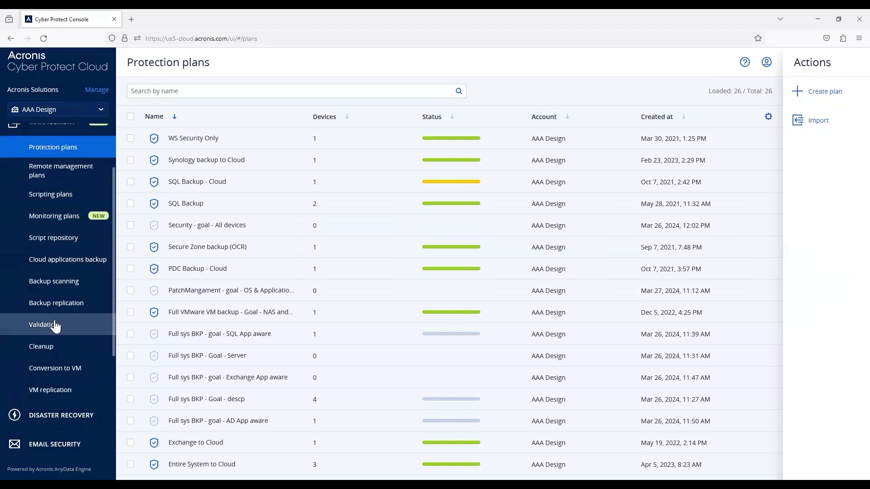
# Start a new cleanup plan from Management > Cleanup and read through its agent notice.
pyautogui.click(72, 346)
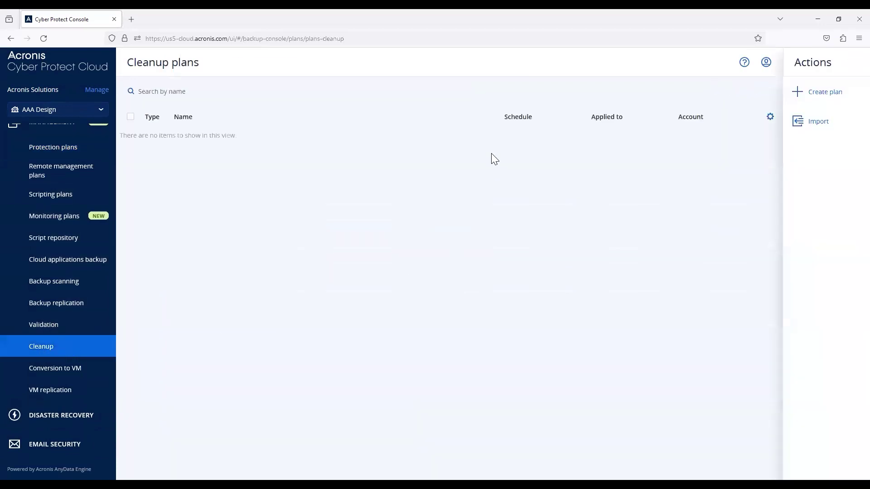
pyautogui.click(843, 92)
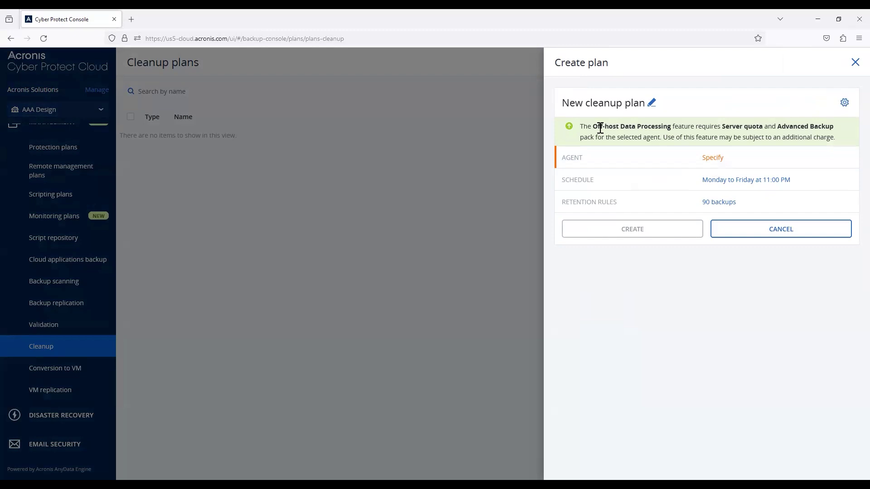
pyautogui.moveTo(600, 126); pyautogui.dragTo(764, 131)
pyautogui.click(764, 130)
pyautogui.moveTo(727, 126); pyautogui.dragTo(845, 129)
pyautogui.click(764, 129)
pyautogui.click(828, 131)
pyautogui.moveTo(651, 138); pyautogui.dragTo(629, 138)
pyautogui.click(632, 138)
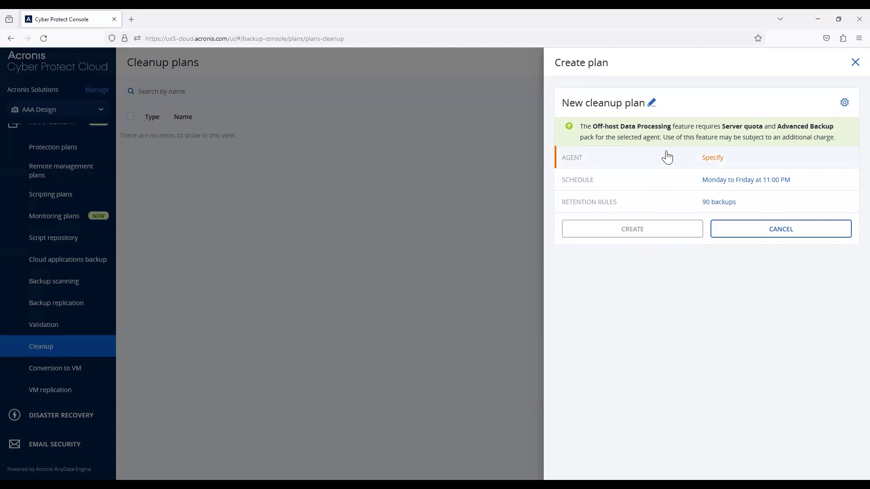
# Set the cleanup plan's agent to SPP-WS-1.spp.se.
pyautogui.click(711, 159)
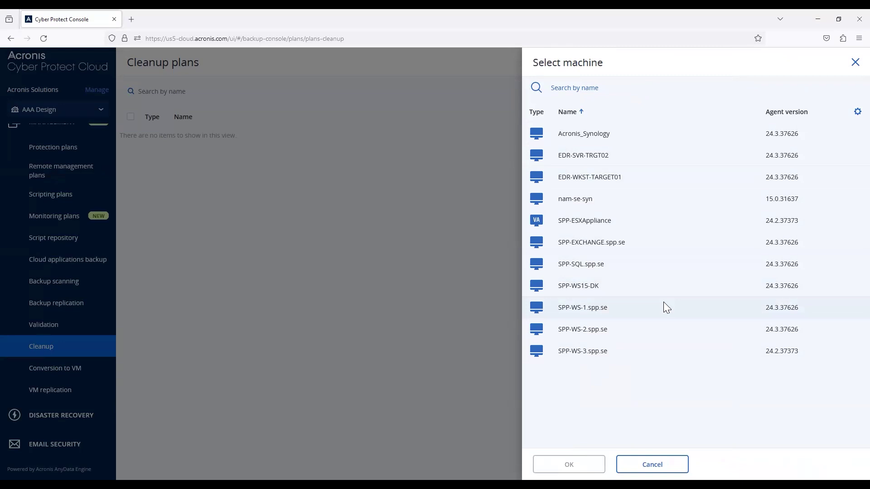
pyautogui.click(646, 317)
pyautogui.click(595, 464)
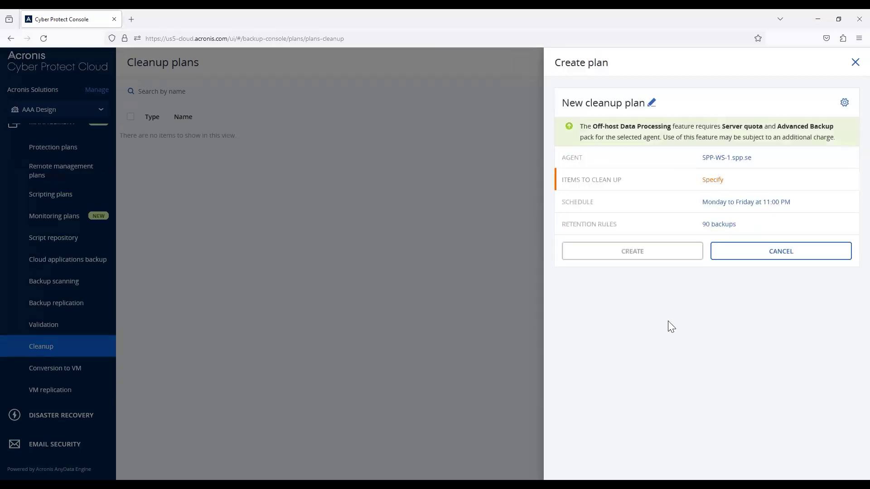
# Browse cleanup item options, viewing backups on four network shares without adding any.
pyautogui.click(717, 182)
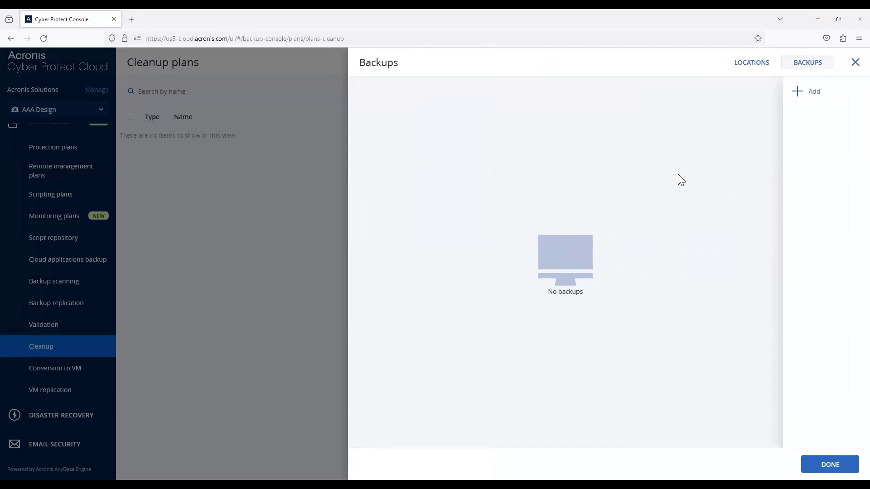
pyautogui.click(761, 65)
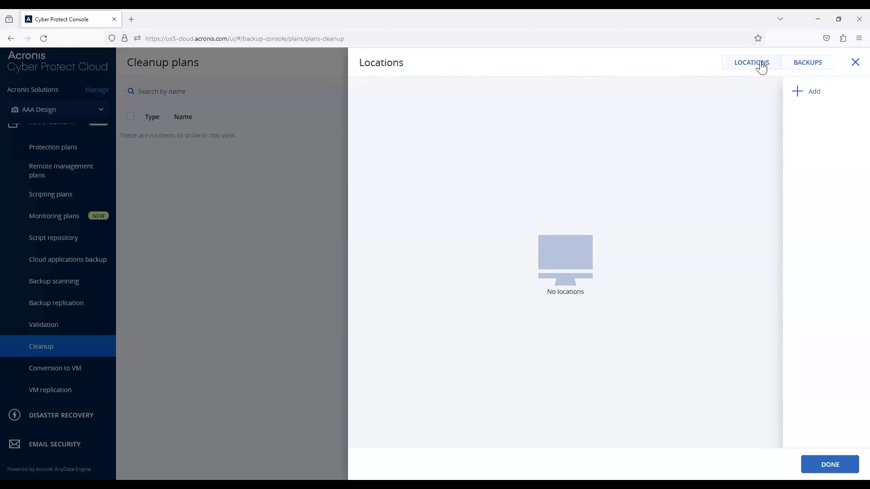
pyautogui.click(812, 93)
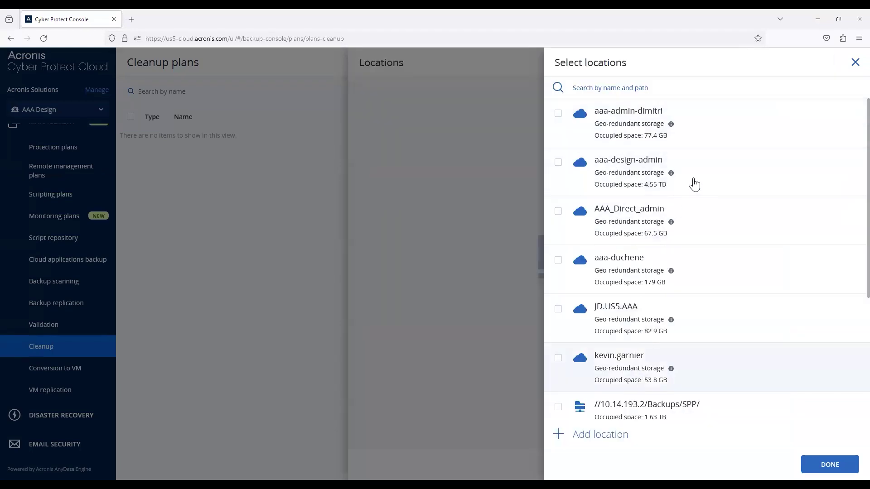
pyautogui.click(853, 67)
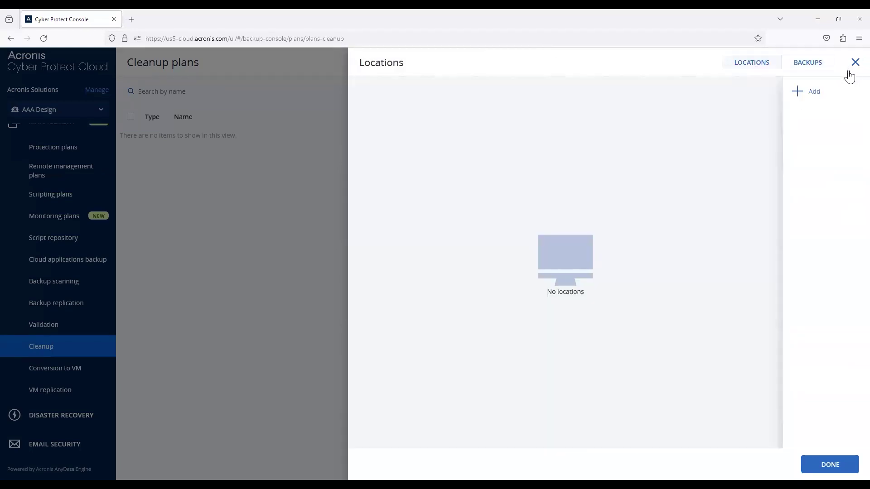
pyautogui.click(813, 66)
pyautogui.click(799, 91)
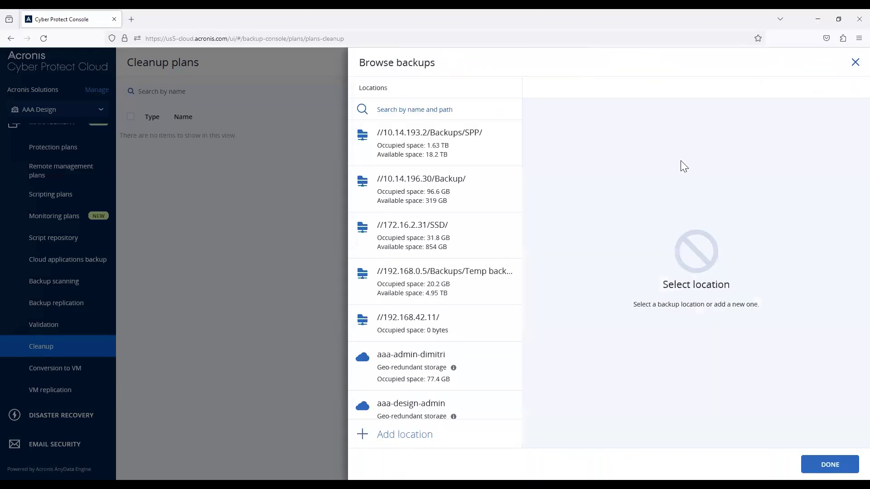
pyautogui.click(422, 183)
pyautogui.click(437, 246)
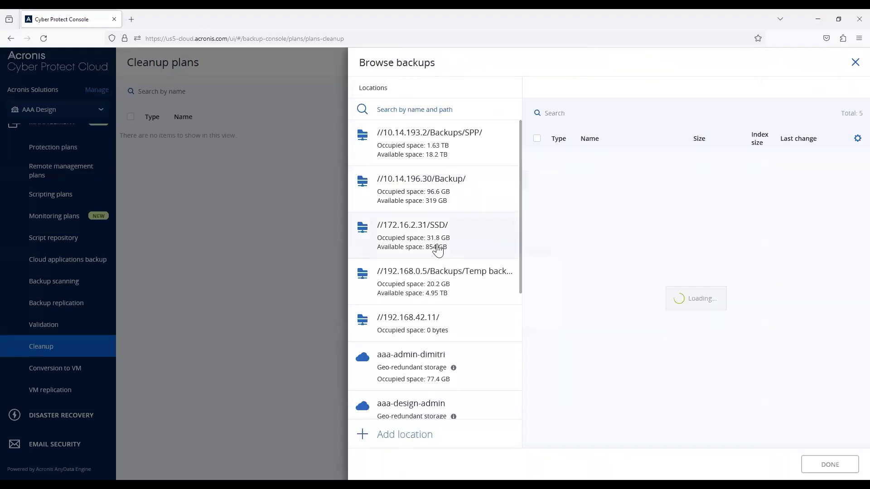
pyautogui.click(439, 285)
pyautogui.click(468, 147)
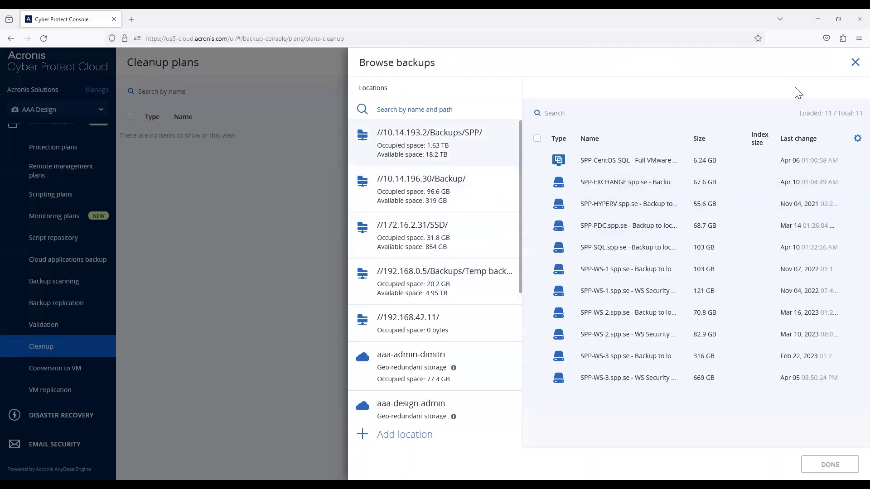
pyautogui.click(853, 61)
pyautogui.click(747, 67)
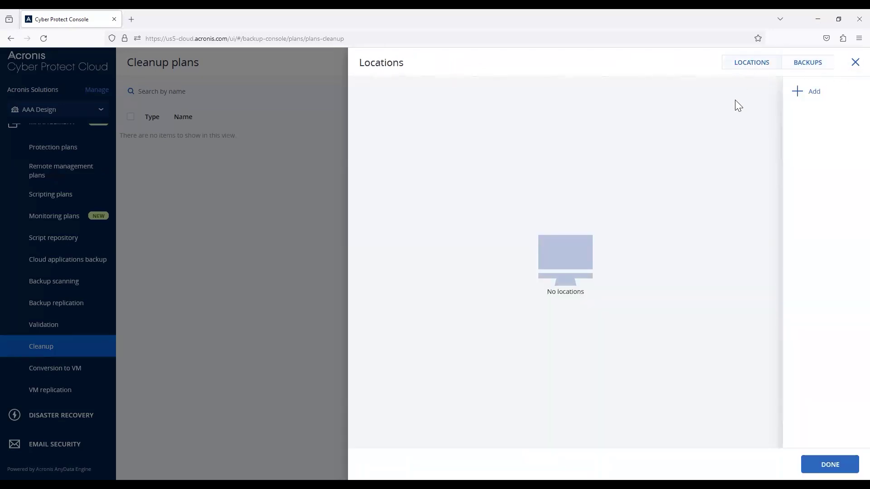
pyautogui.click(811, 103)
pyautogui.scroll(-4, 652, 253)
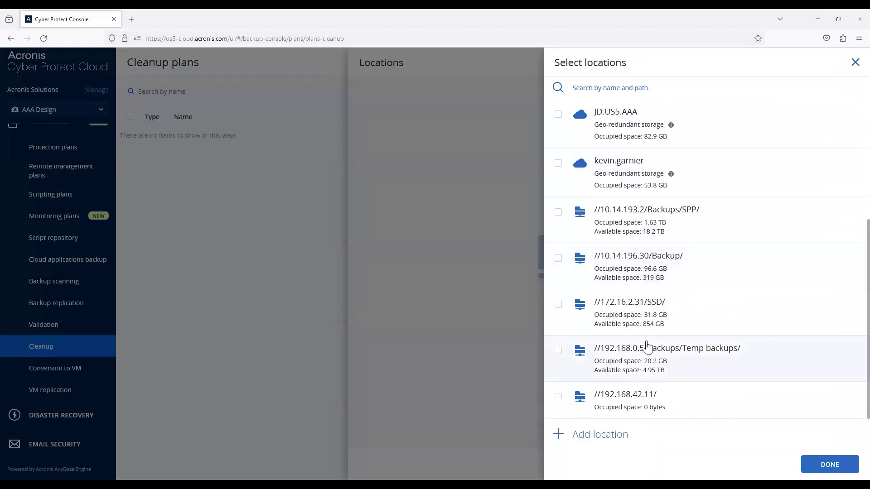
pyautogui.scroll(1, 640, 284)
pyautogui.click(558, 210)
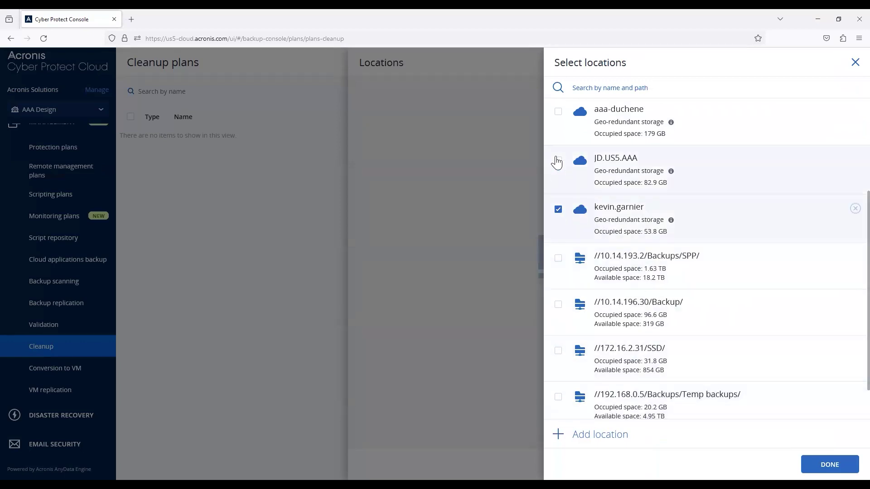
pyautogui.click(558, 161)
pyautogui.click(559, 111)
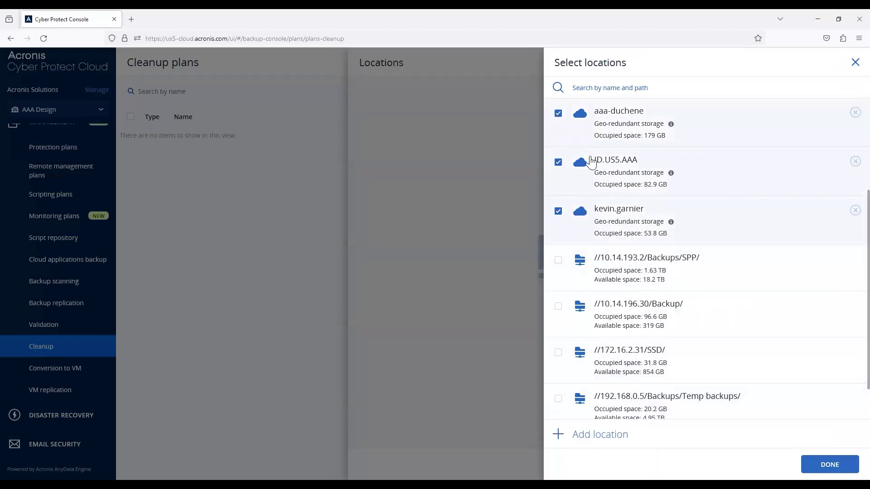
pyautogui.click(821, 462)
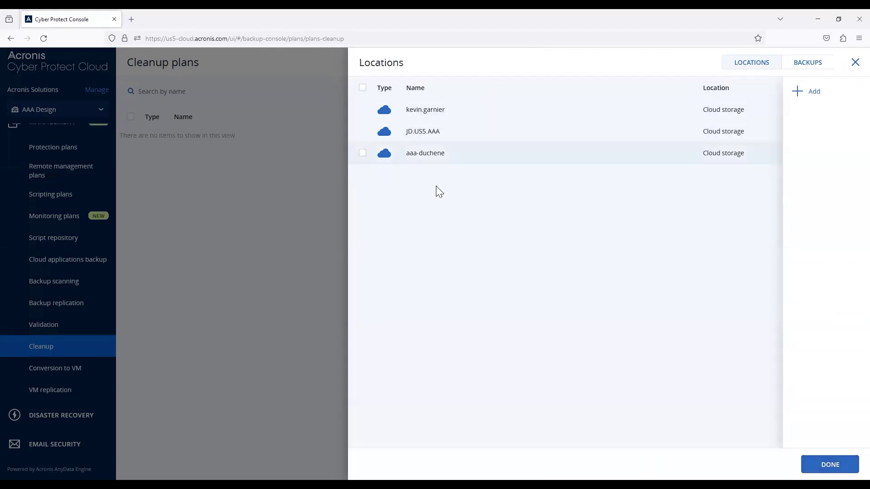
pyautogui.click(840, 462)
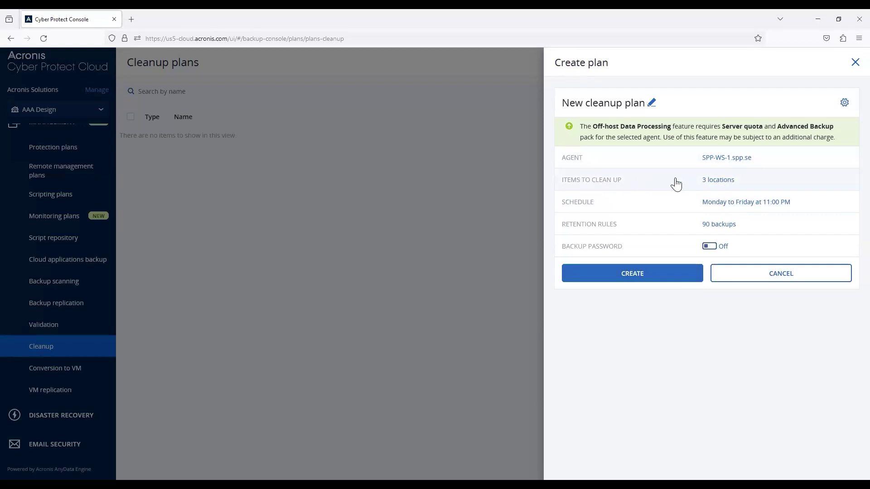
# Replace the locations with the single backup SPP-EXCHANGE.spp.se - Backup to local NAS from //10.14.193.2/Backups/SPP/.
pyautogui.click(718, 180)
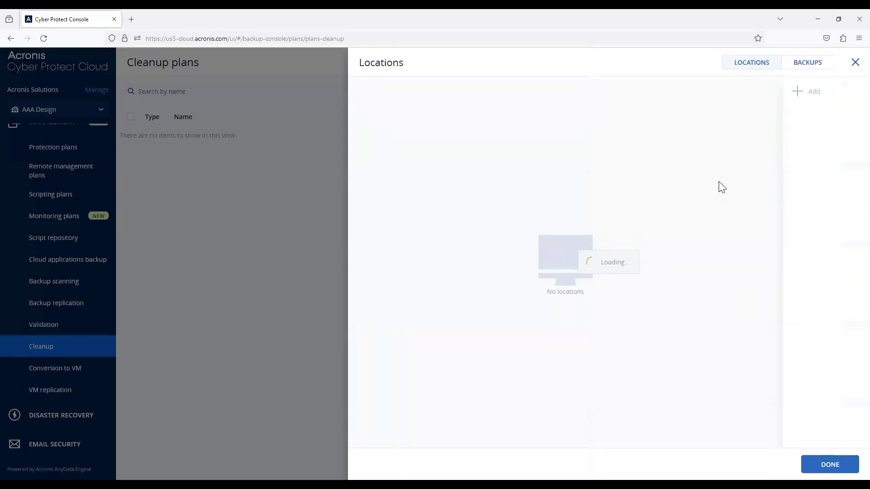
pyautogui.click(822, 69)
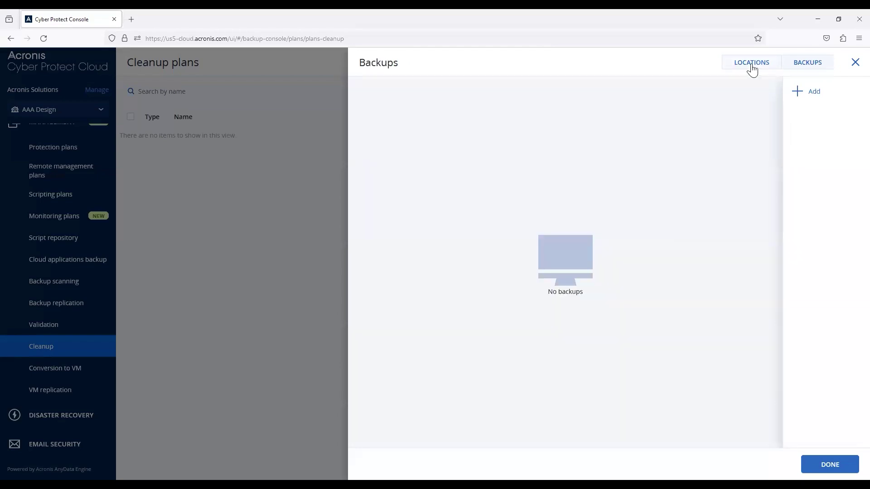
pyautogui.click(797, 91)
pyautogui.click(425, 148)
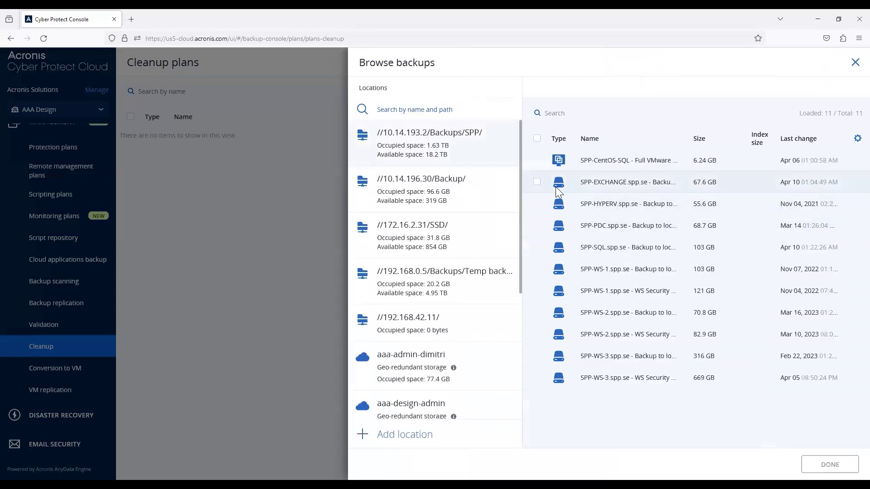
pyautogui.click(537, 182)
pyautogui.click(823, 465)
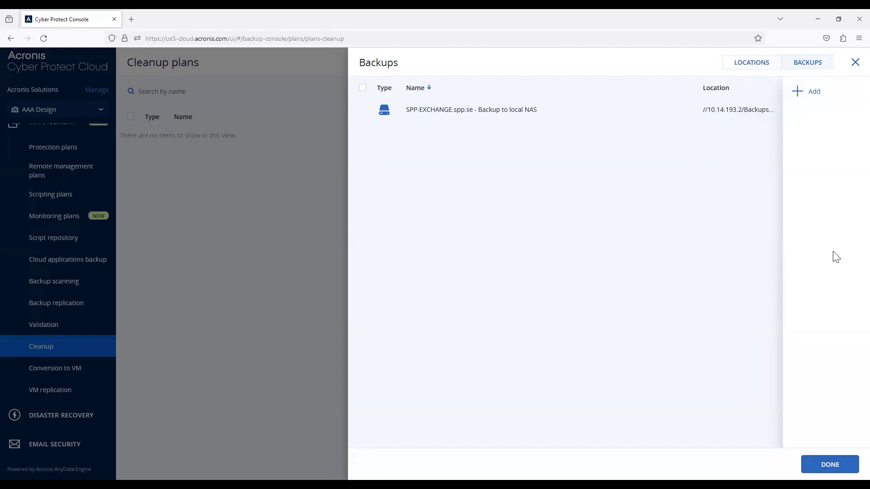
pyautogui.click(837, 464)
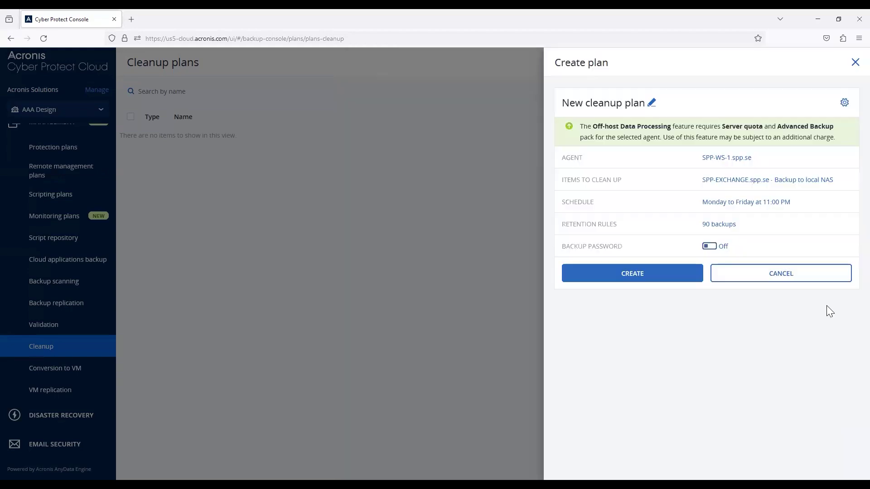
pyautogui.click(747, 181)
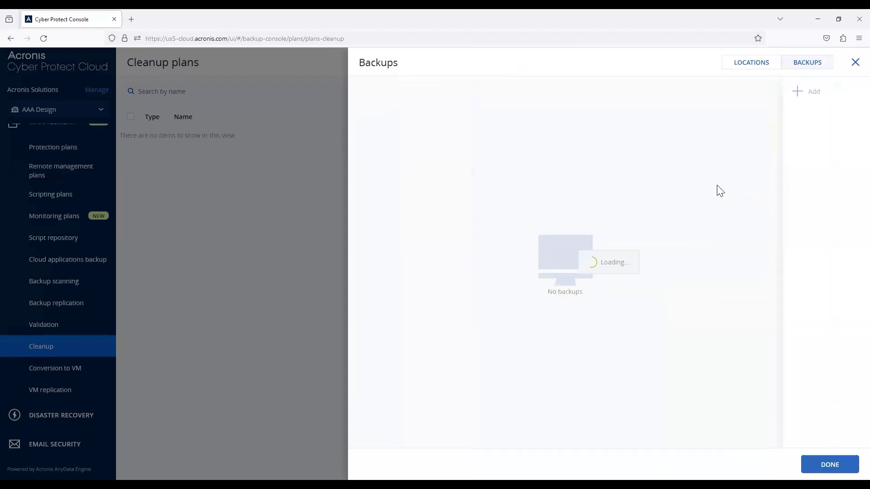
pyautogui.click(853, 61)
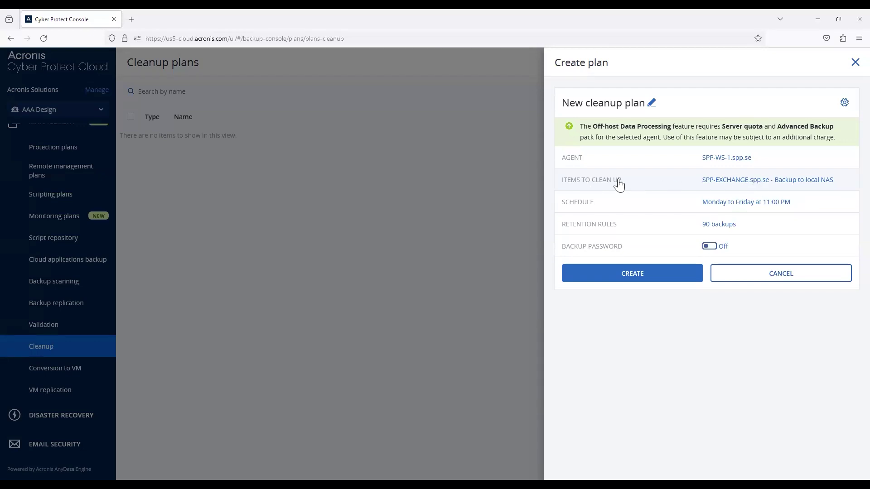
# Review the weekly Monday–Friday 11:00 PM schedule and agent choice, leaving both unchanged.
pyautogui.click(705, 203)
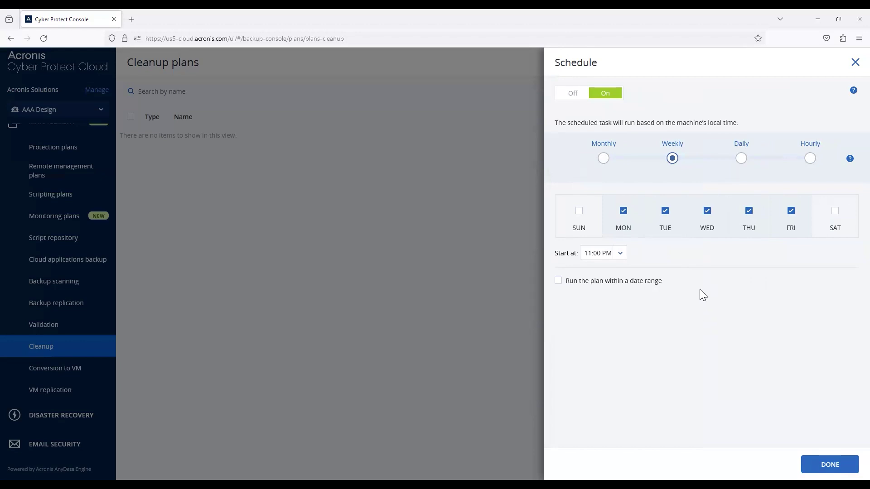
pyautogui.click(853, 63)
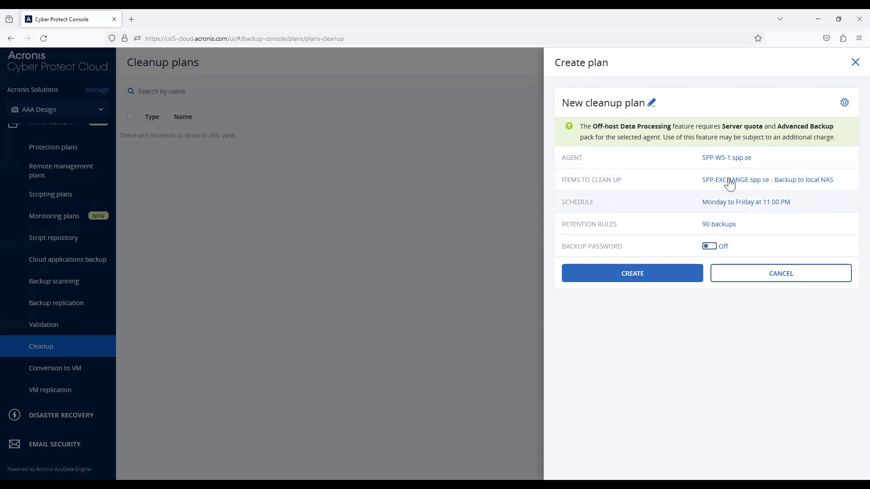
pyautogui.click(727, 159)
pyautogui.click(854, 64)
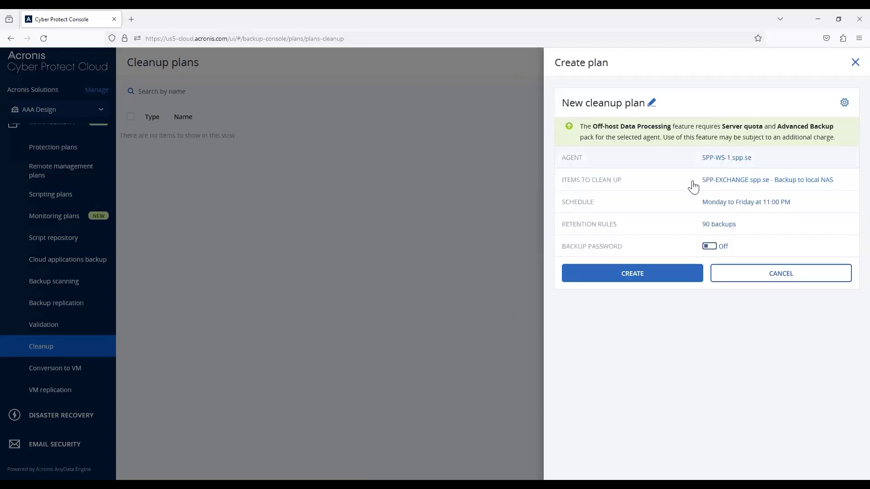
pyautogui.click(717, 206)
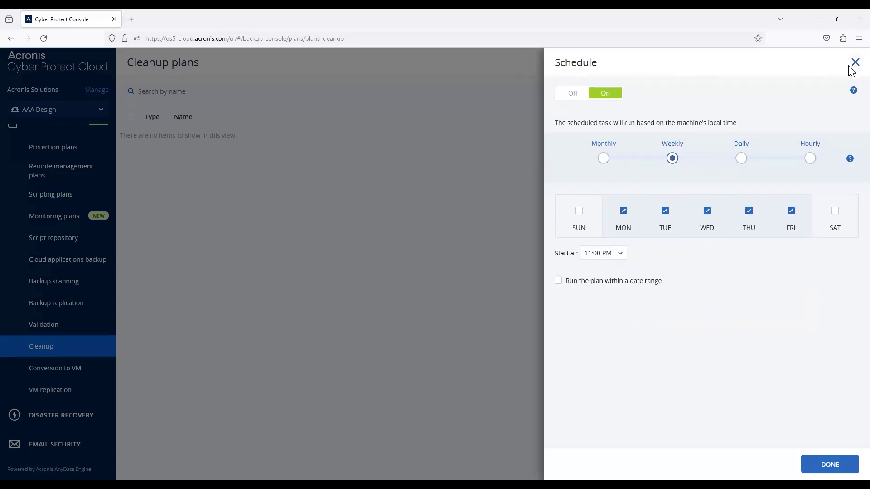
# Set retention by backup age: 12 months monthly, 12 weeks weekly, 30 days daily, 24 hours hourly.
pyautogui.click(856, 62)
pyautogui.click(664, 235)
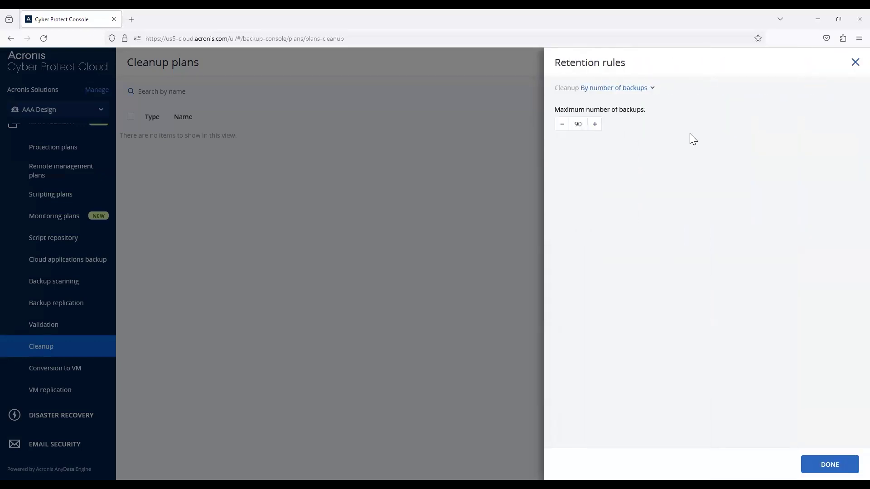
pyautogui.click(652, 90)
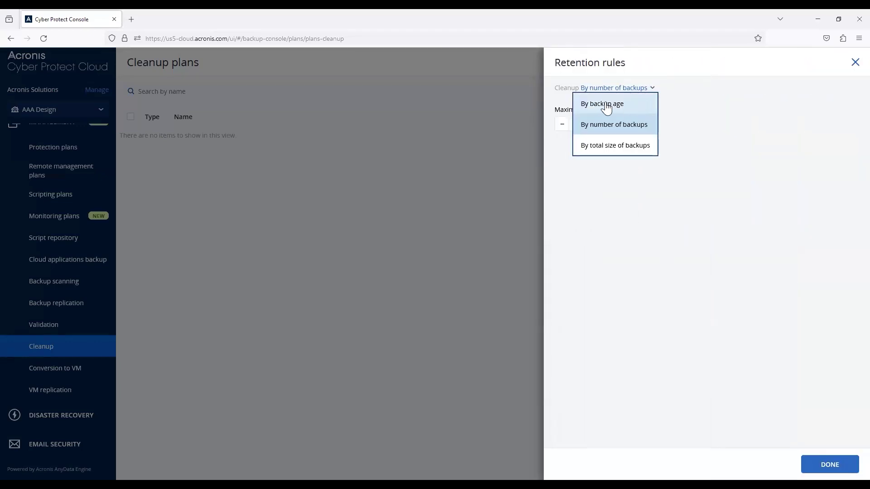
pyautogui.click(609, 105)
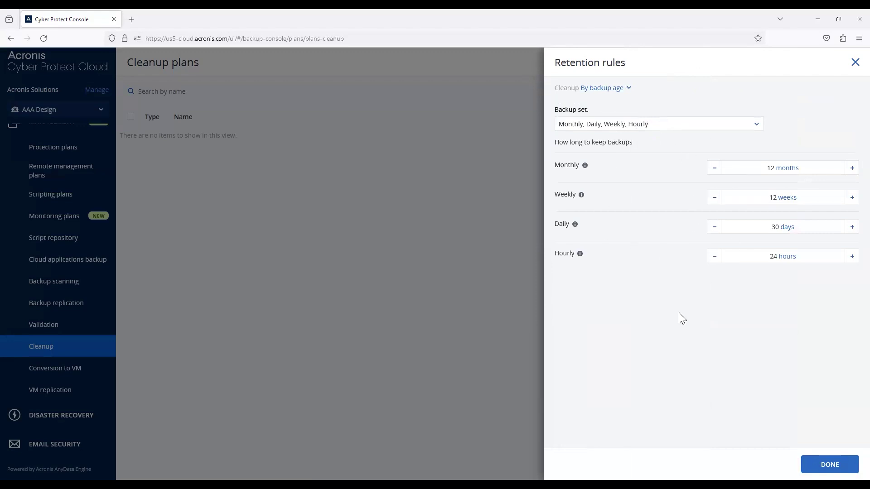
pyautogui.click(829, 463)
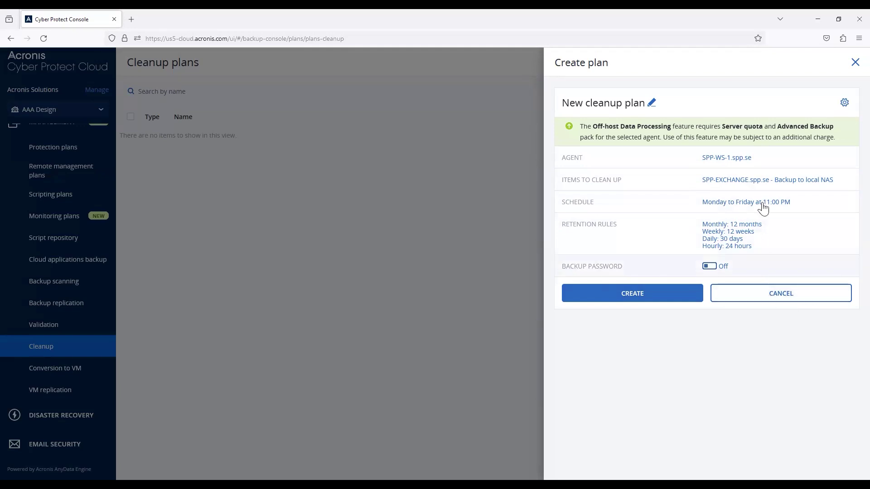
# Cancel the cleanup plan, view two backup storage locations, then go to Protection plans.
pyautogui.click(797, 295)
pyautogui.scroll(-5, 68, 376)
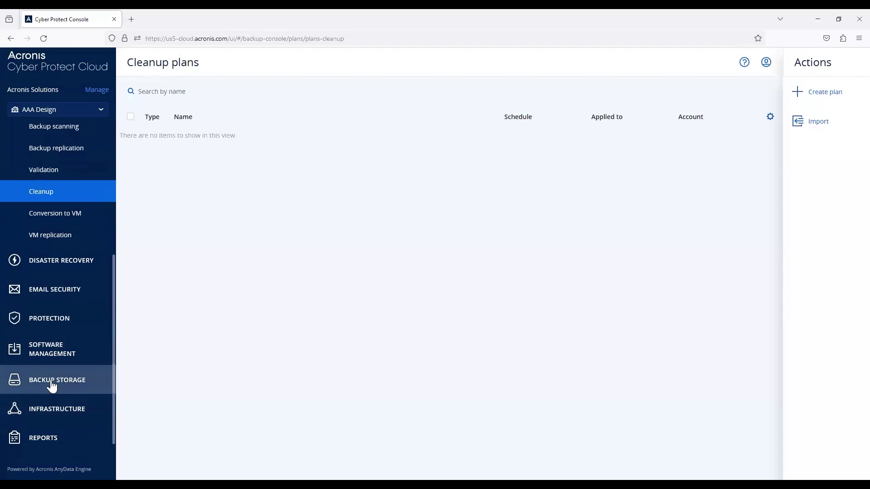
pyautogui.click(52, 384)
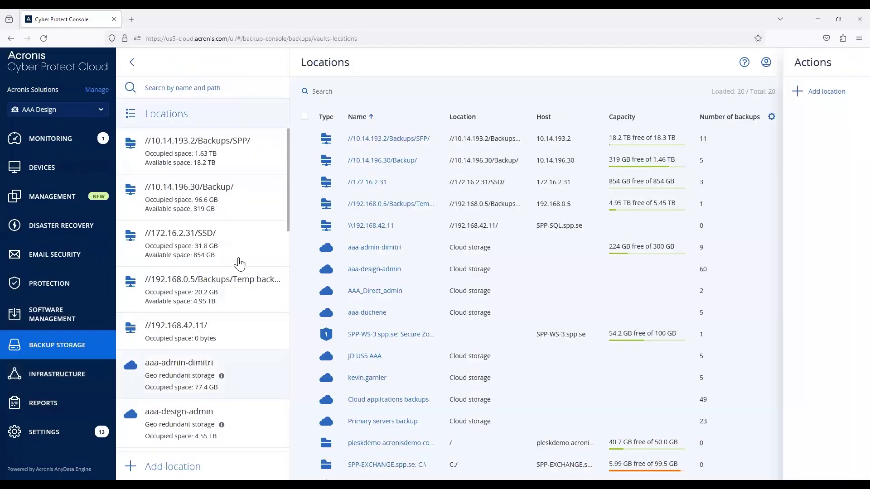
pyautogui.click(231, 279)
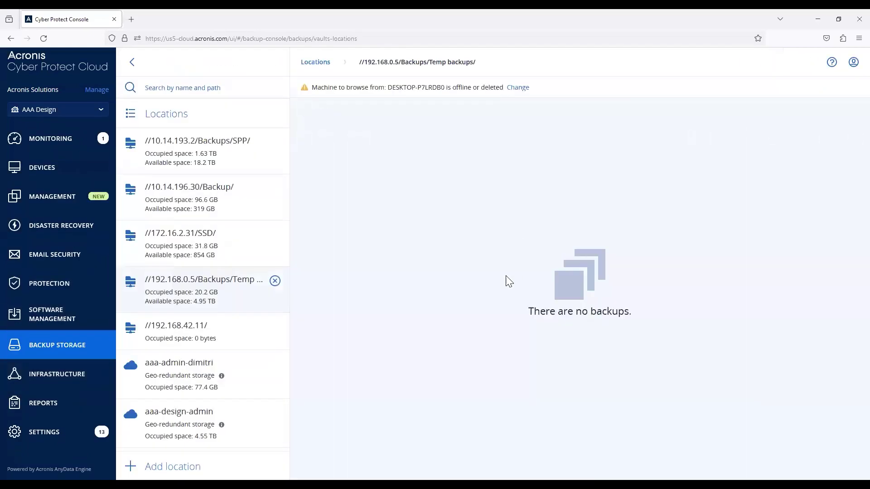
pyautogui.click(227, 195)
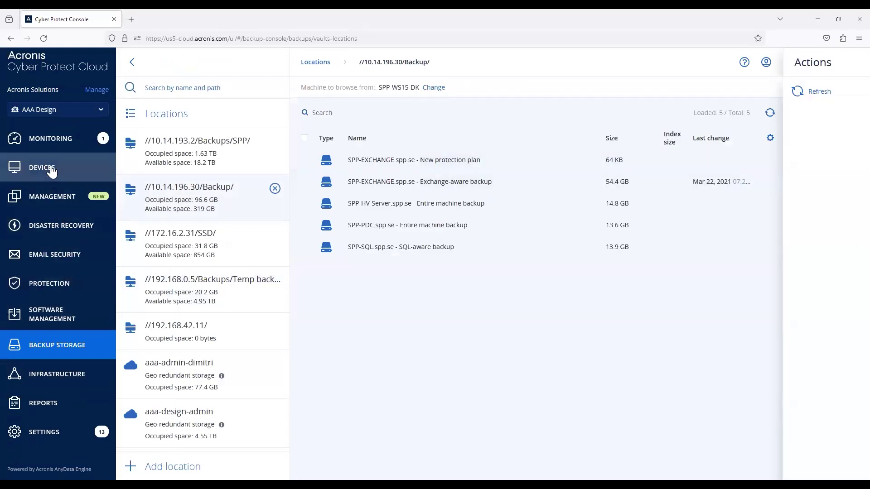
pyautogui.click(45, 200)
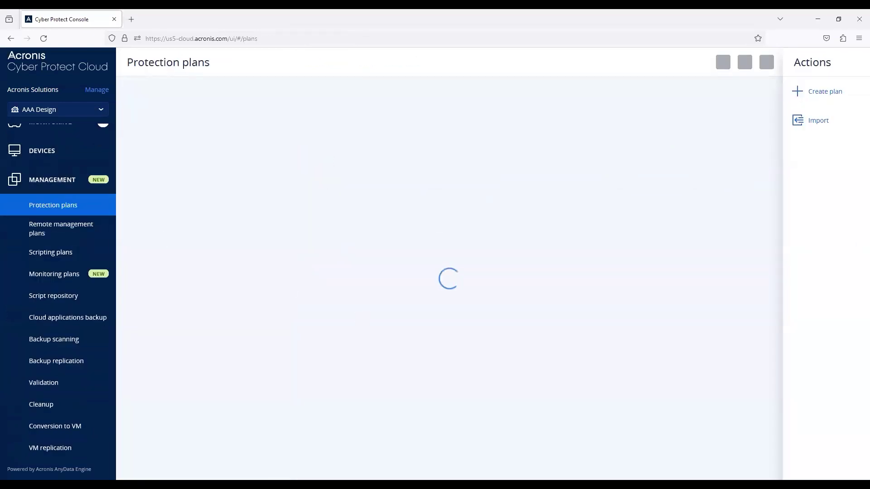